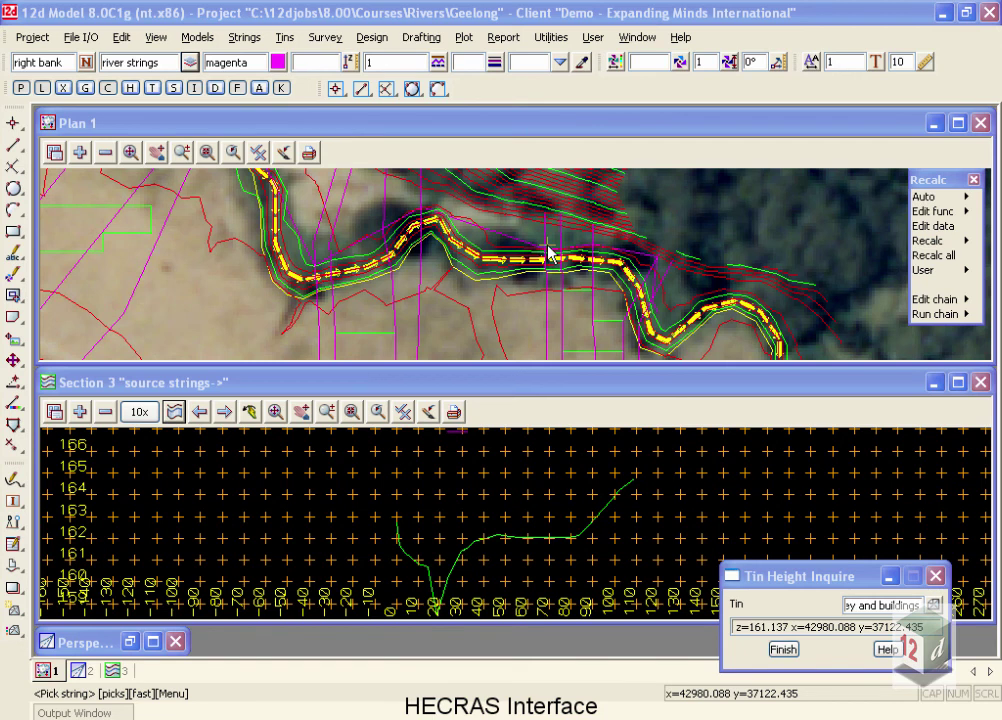
- Open the Design menu to reach the Rivers HEC-RAS interface functions
{"action": "left_click", "coordinate": [363, 40]}
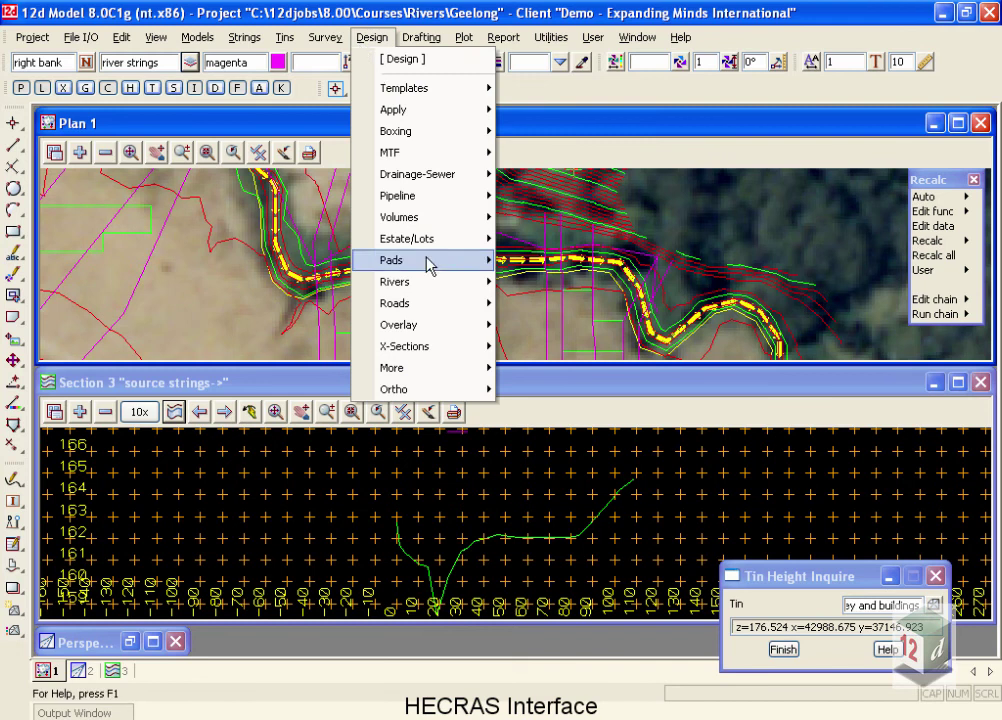
- Launch Create HEC-RAS project from Rivers > HEC-RAS interface
{"action": "mouse_move", "coordinate": [432, 282]}
{"action": "mouse_move", "coordinate": [545, 312]}
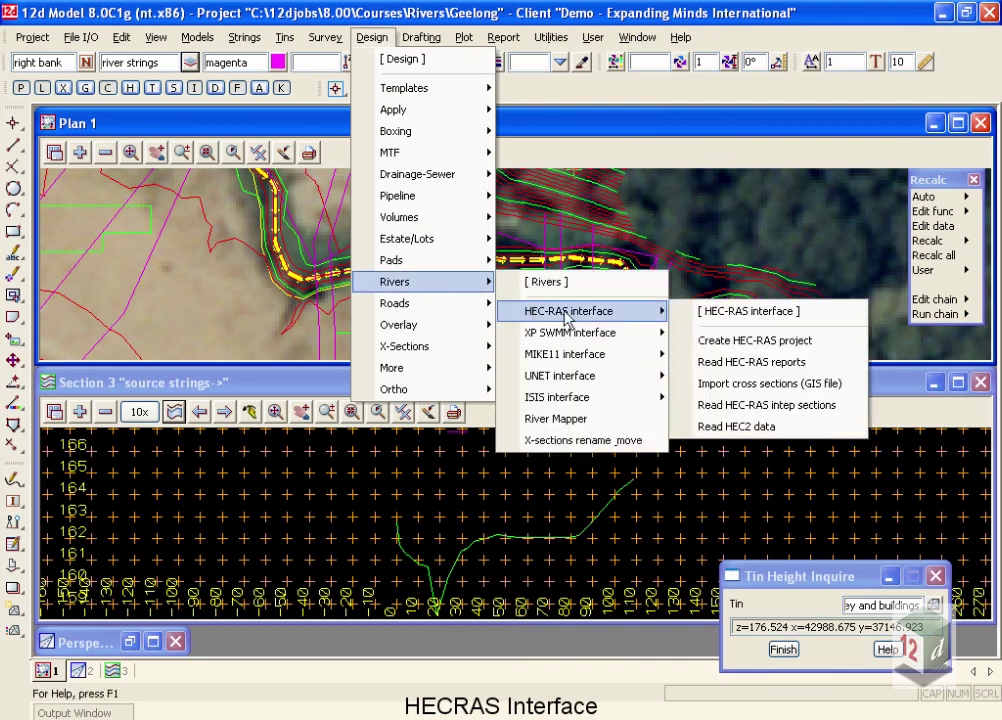
{"action": "left_click", "coordinate": [737, 343]}
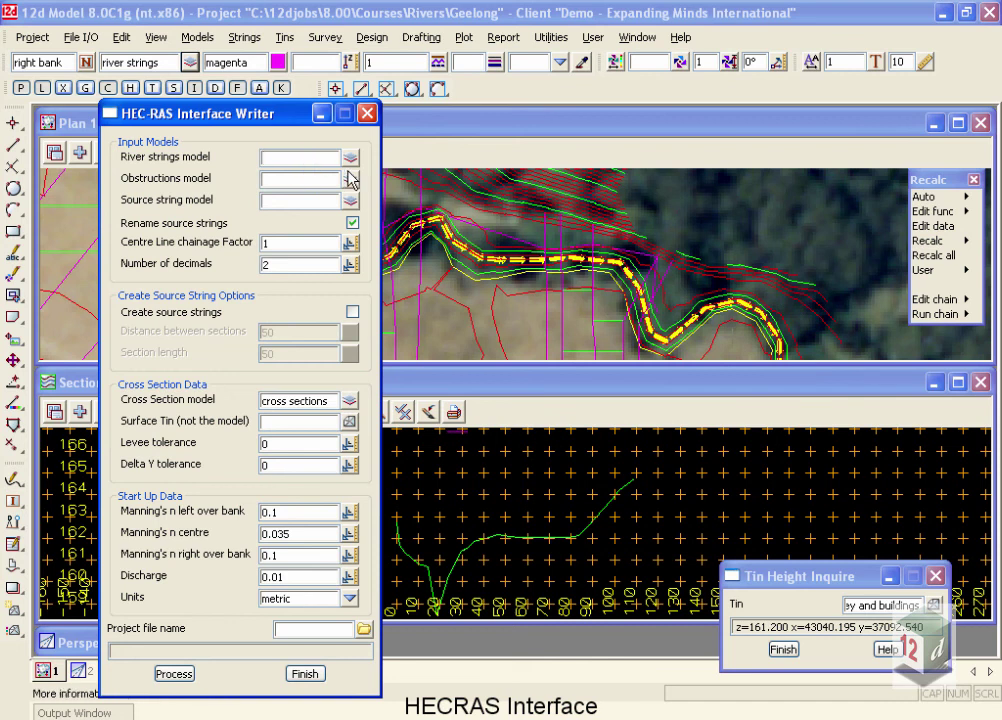
- Set 'river strings' as the river model and 'source strings' as the source string model
{"action": "left_click", "coordinate": [351, 161]}
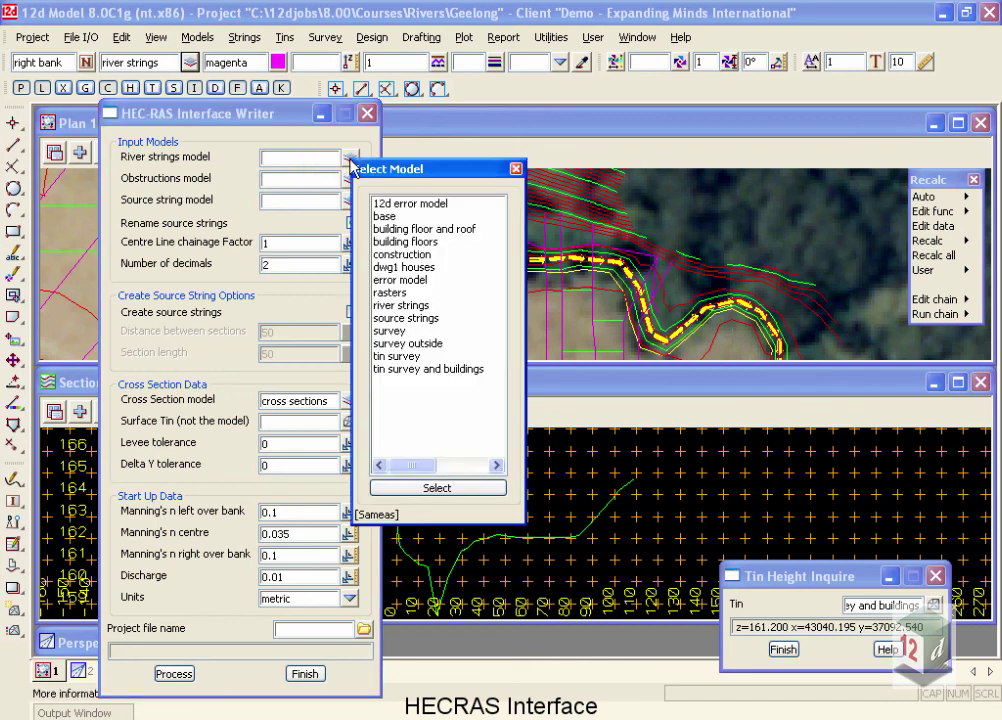
{"action": "left_click", "coordinate": [400, 305]}
{"action": "left_click", "coordinate": [437, 488]}
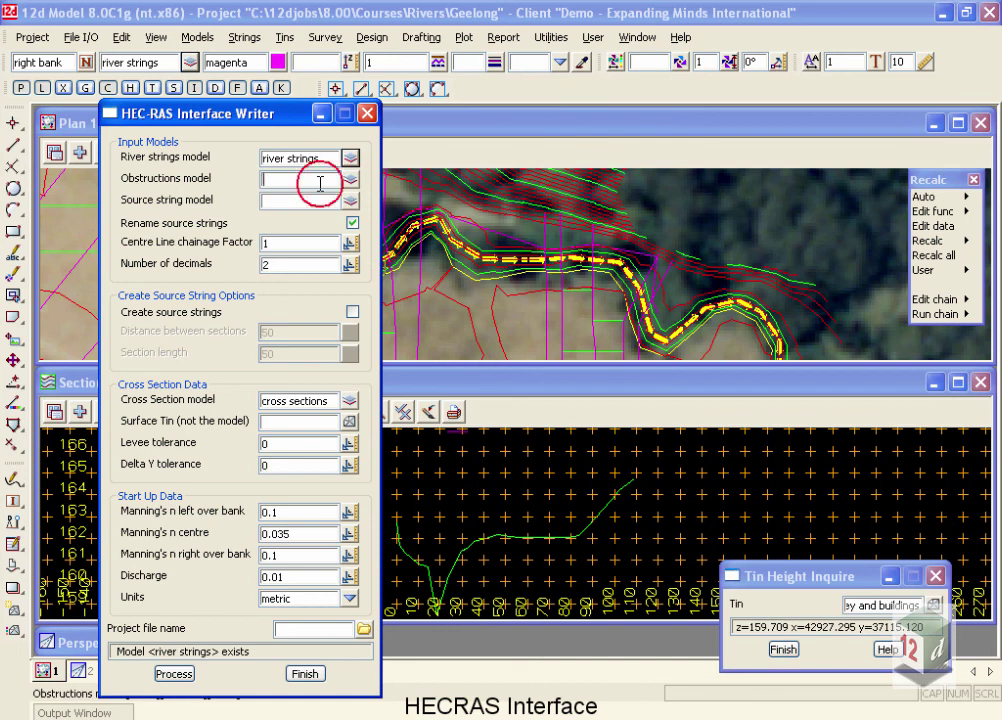
{"action": "left_click", "coordinate": [351, 201]}
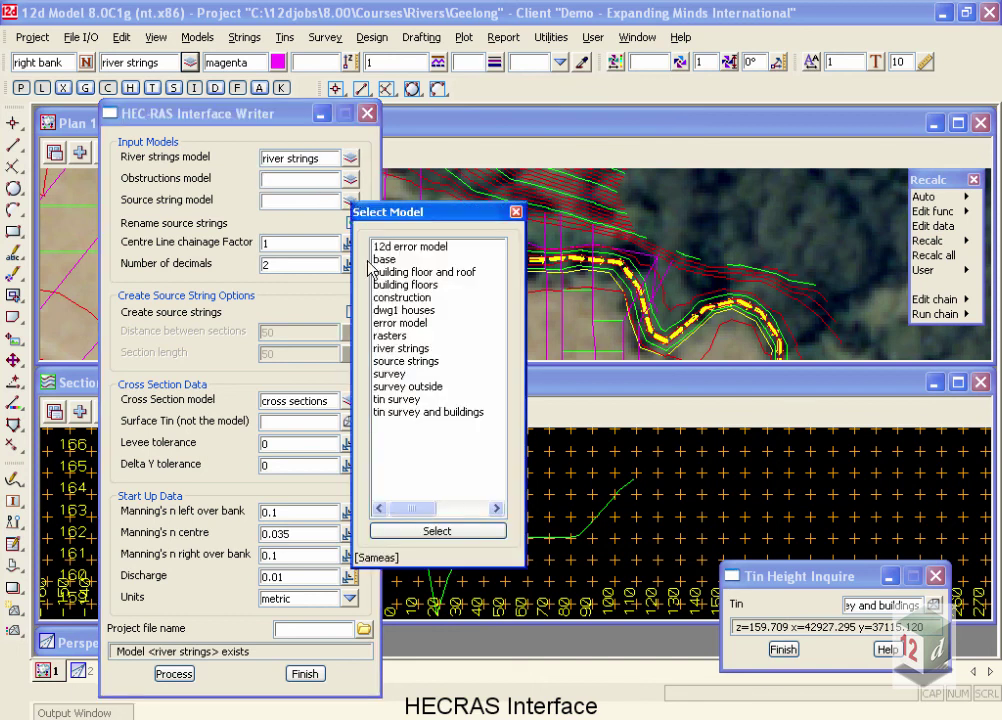
{"action": "left_click", "coordinate": [407, 362]}
{"action": "double_click", "coordinate": [406, 363]}
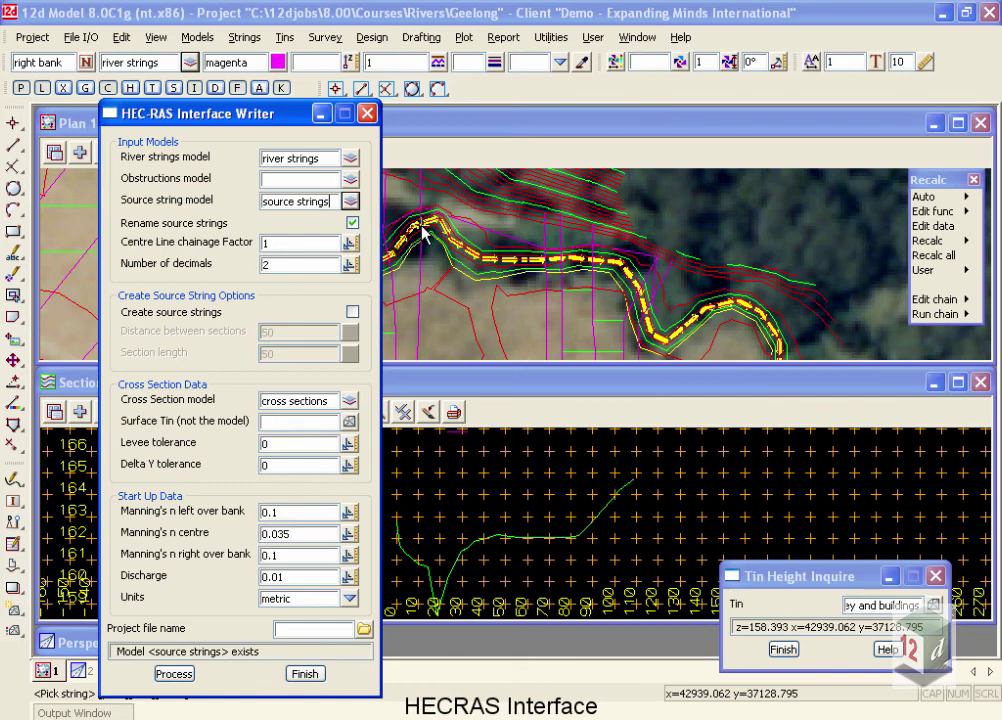
- Keep the centre line chainage factor at 1 and set Number of decimals to 0
{"action": "left_click", "coordinate": [268, 243]}
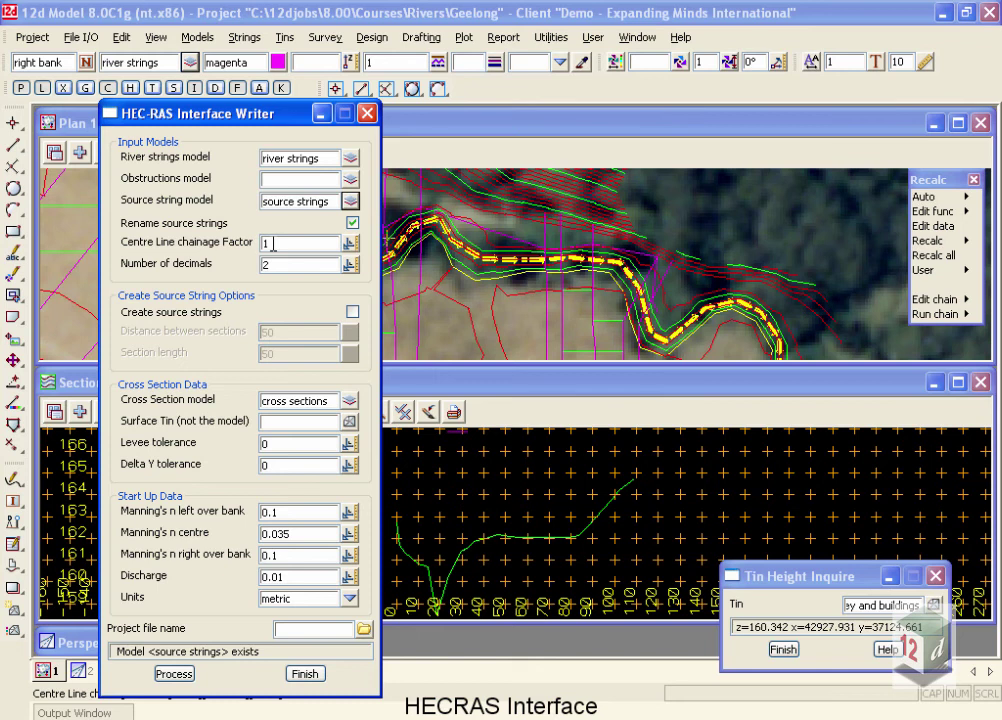
{"action": "type", "text": "000"}
{"action": "key", "text": "BackSpace"}
{"action": "key", "text": "BackSpace"}
{"action": "key", "text": "BackSpace"}
{"action": "left_click", "coordinate": [278, 265]}
{"action": "double_click", "coordinate": [278, 265]}
{"action": "type", "text": "0"}
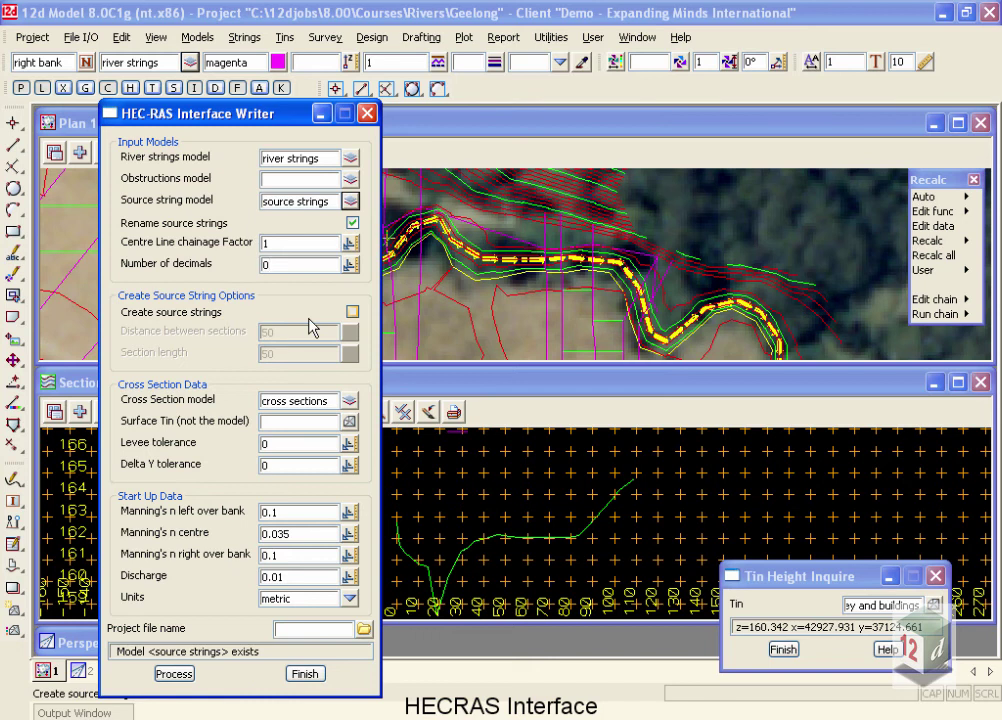
{"action": "left_click", "coordinate": [352, 314]}
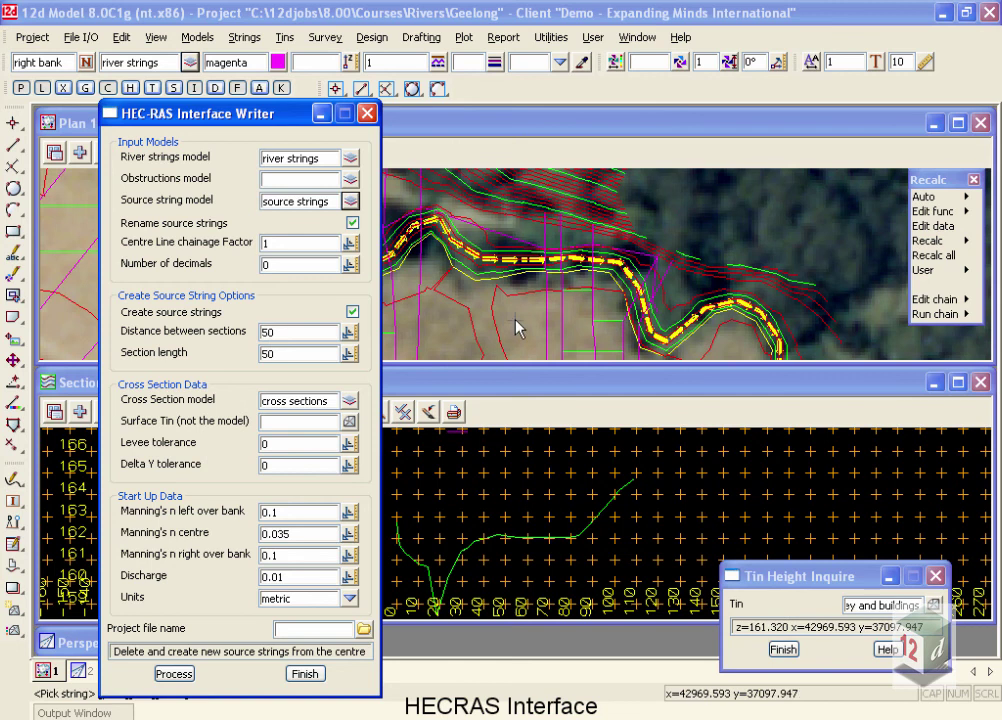
{"action": "left_click", "coordinate": [352, 312]}
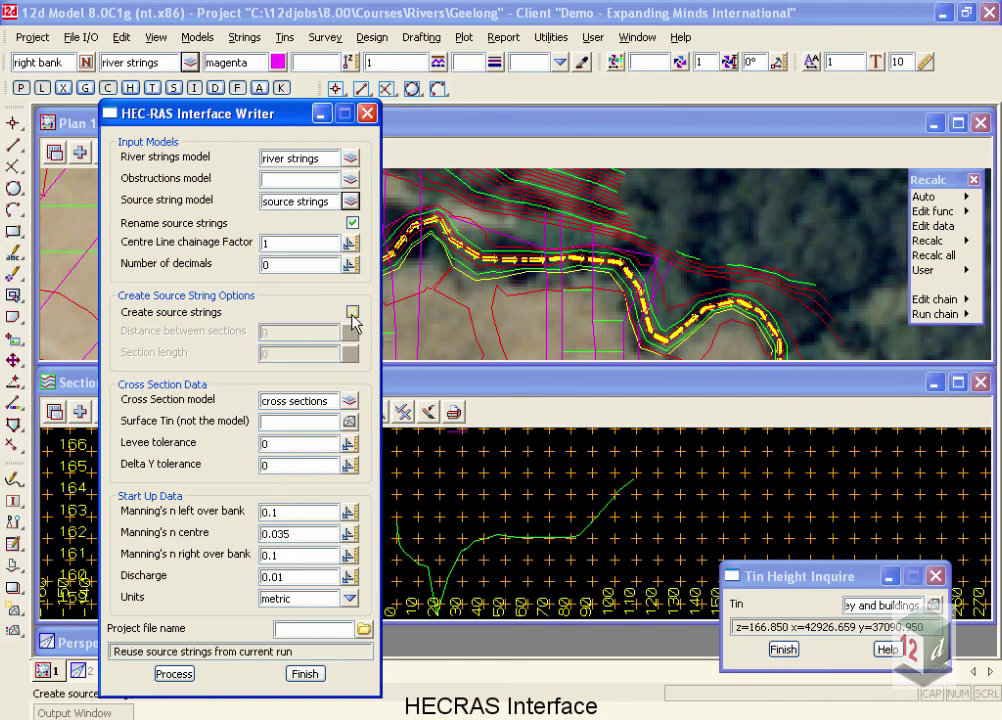
- Choose the 'survey and buildings' tin as the surface tin
{"action": "left_click", "coordinate": [350, 424]}
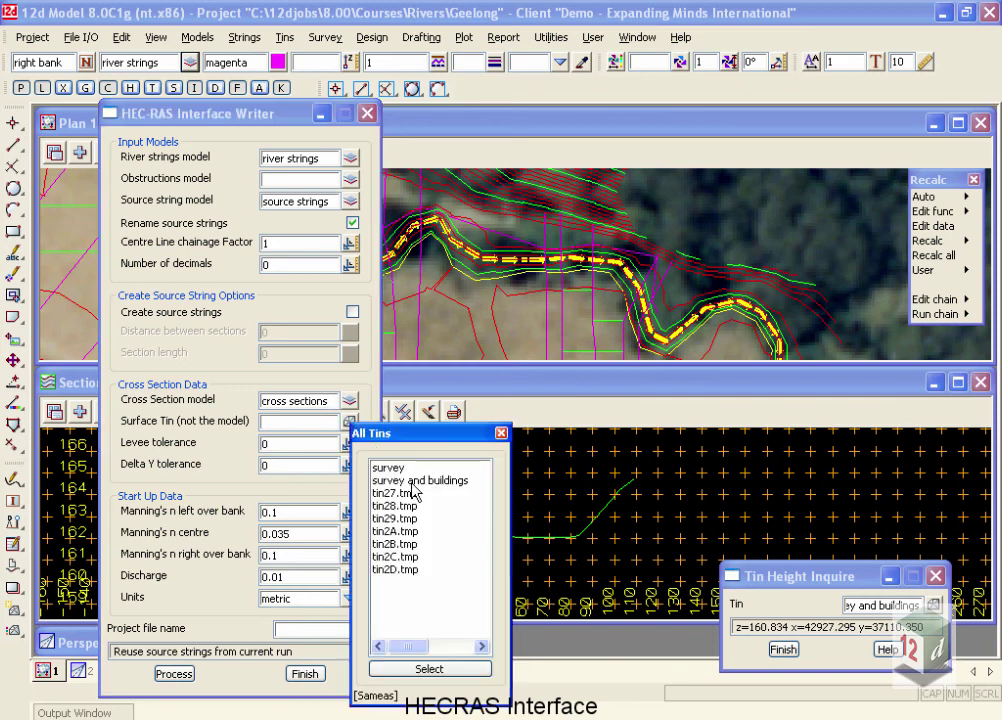
{"action": "left_click", "coordinate": [413, 481]}
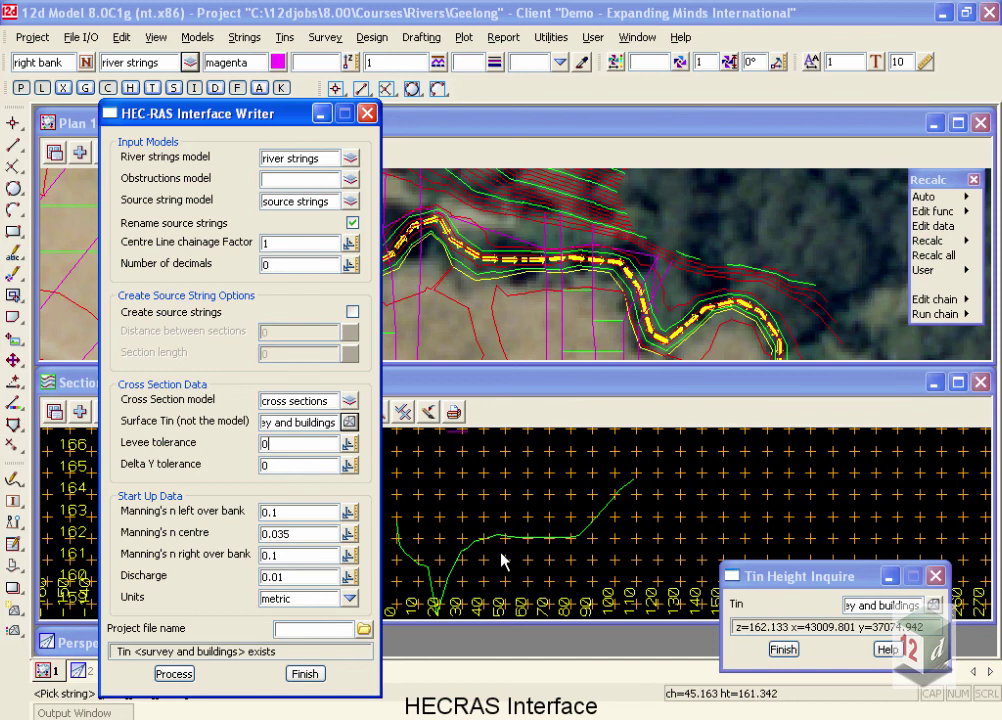
{"action": "scroll", "coordinate": [490, 553], "scroll_direction": "up", "scroll_amount": 2}
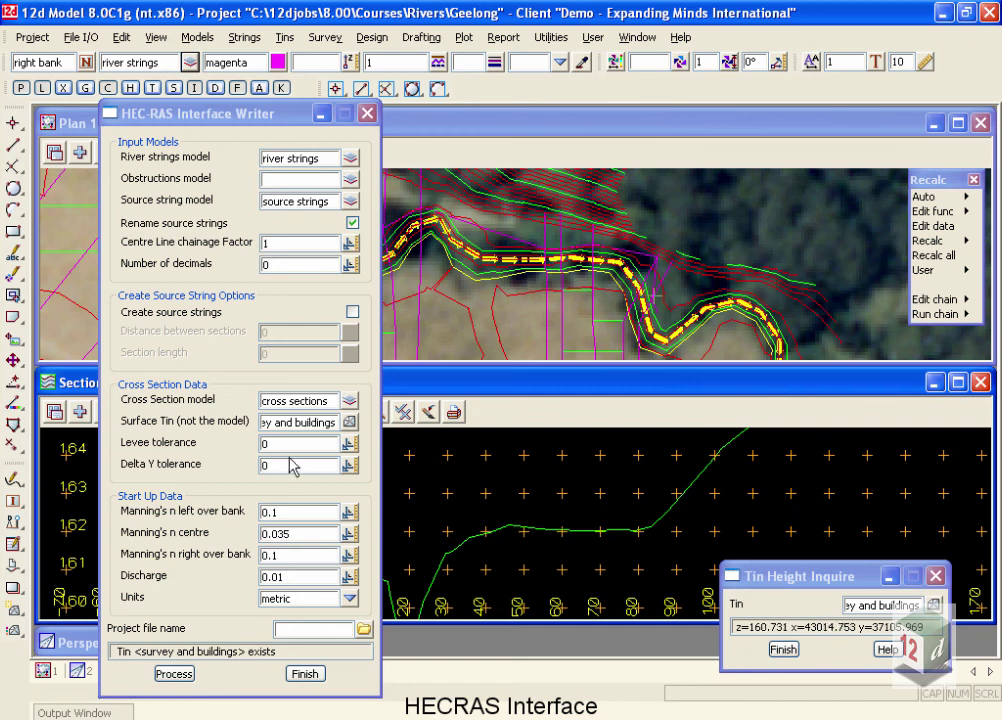
- Set Levee tolerance to 0.3 and Delta Y tolerance to 0.1
{"action": "left_click", "coordinate": [275, 445]}
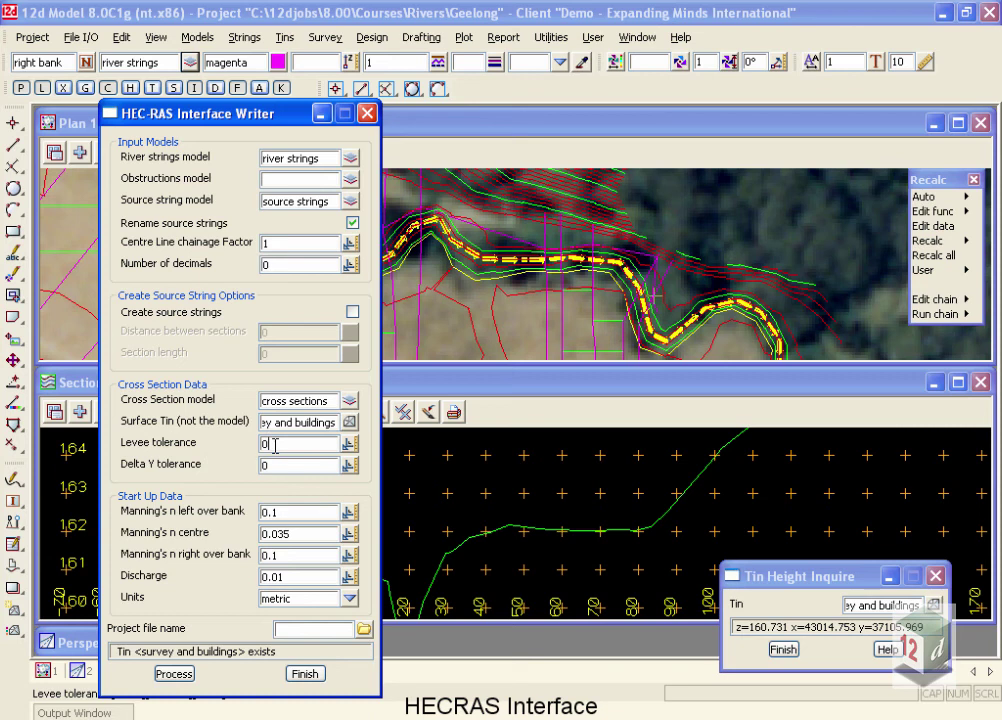
{"action": "type", "text": ".3"}
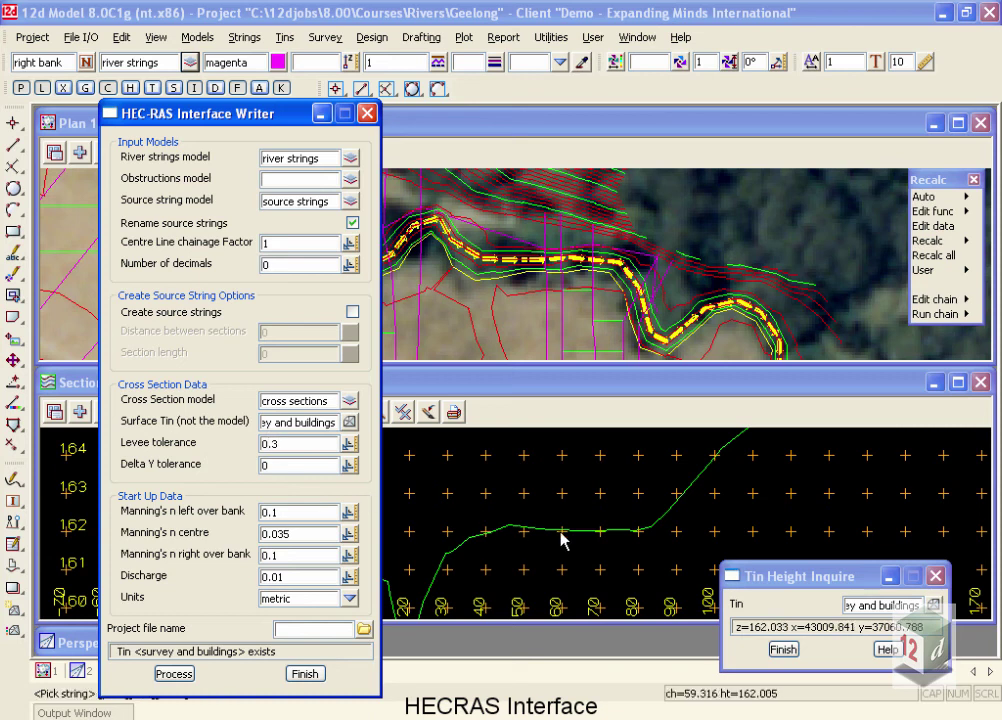
{"action": "left_click", "coordinate": [317, 467]}
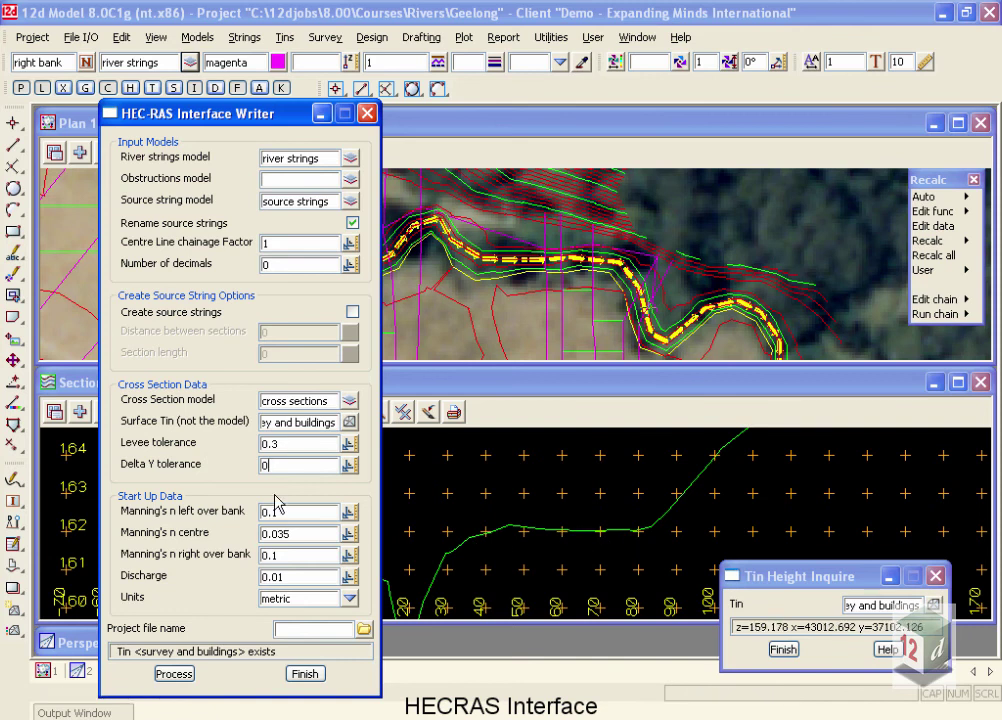
{"action": "left_click", "coordinate": [280, 467]}
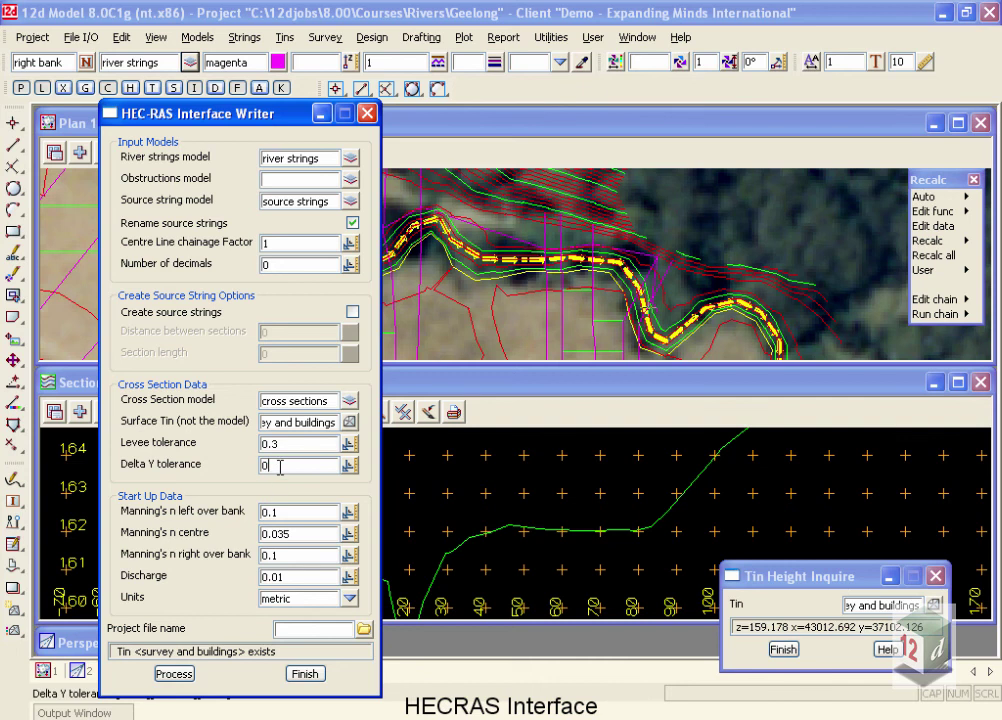
{"action": "type", "text": ".1"}
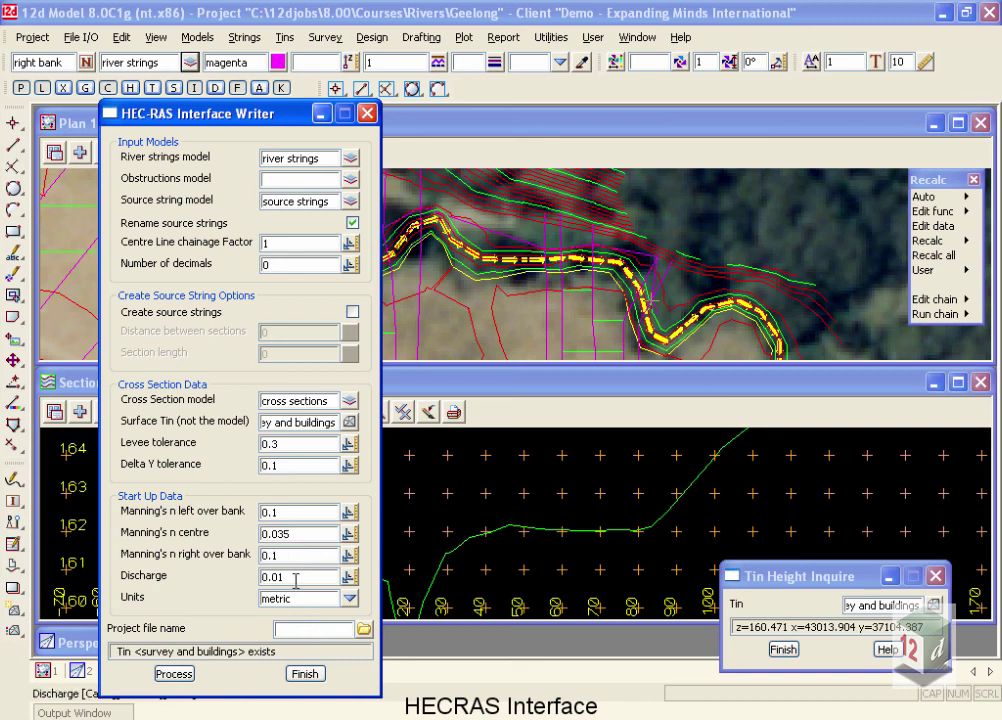
- Replace the 0.01 start-up discharge with 10
{"action": "left_click", "coordinate": [295, 580]}
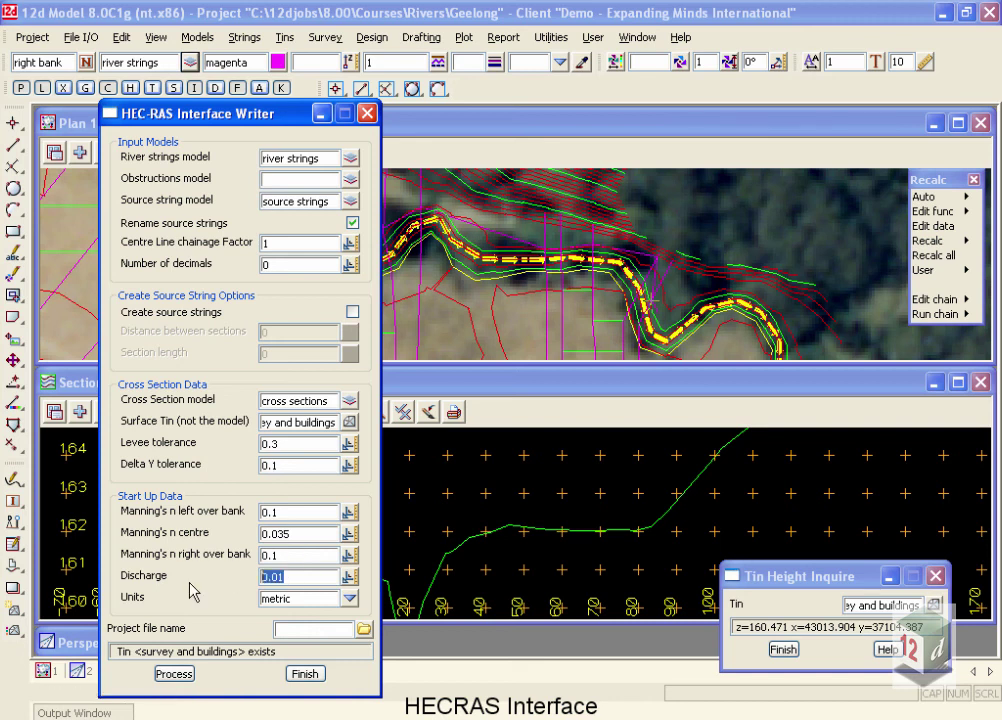
{"action": "type", "text": "10"}
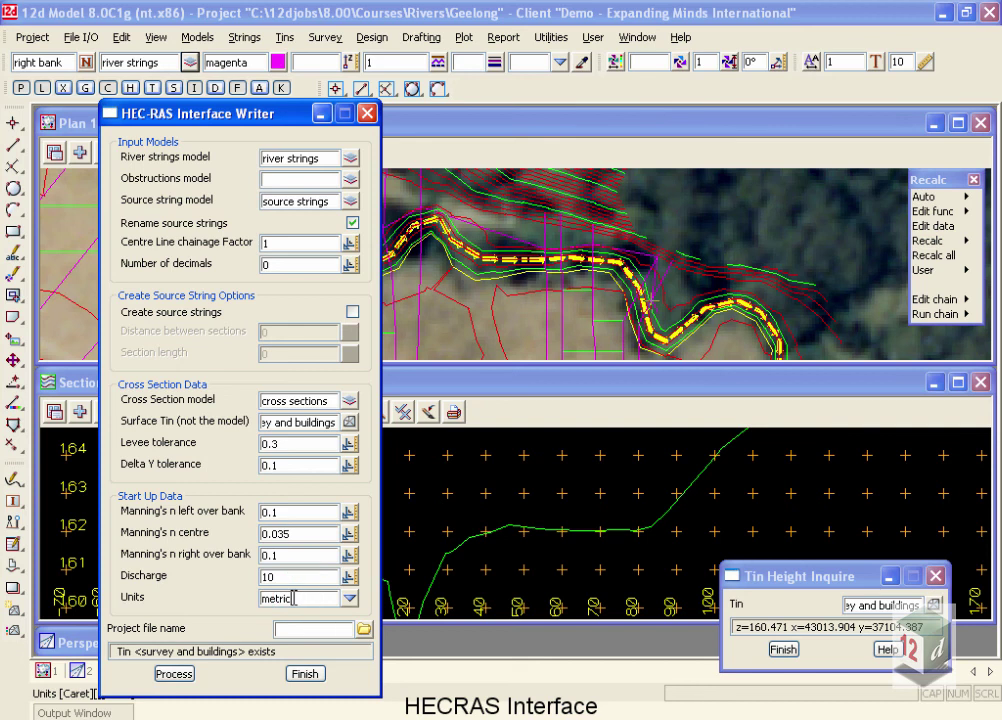
- Name the project file 'Gellong' and process the HEC-RAS river export
{"action": "left_click", "coordinate": [295, 630]}
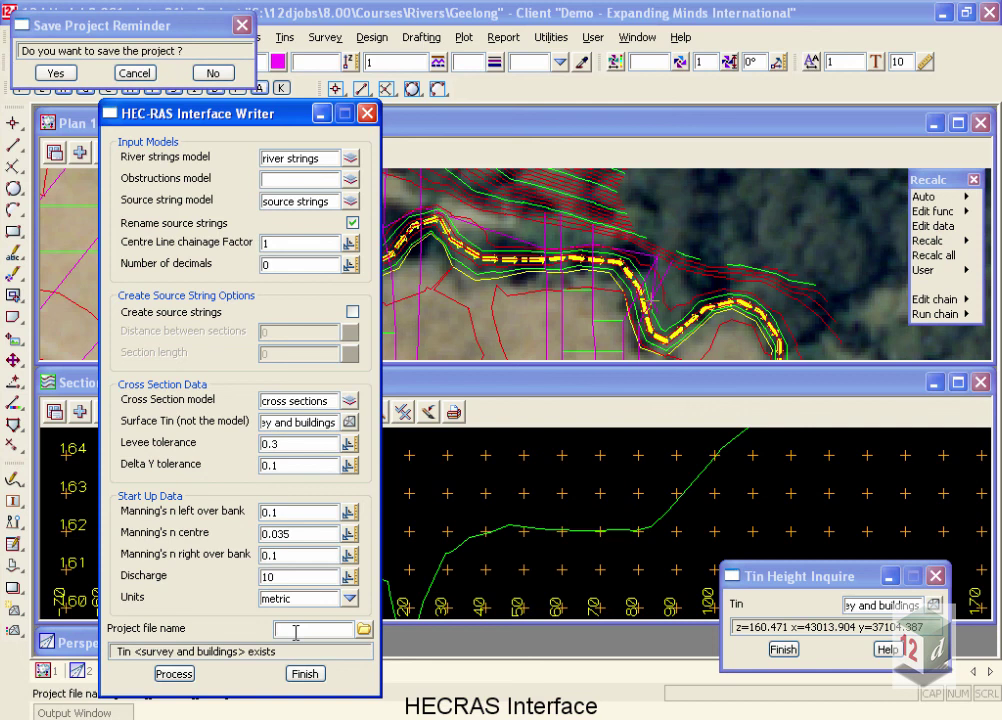
{"action": "type", "text": "Gee"}
{"action": "key", "text": "BackSpace"}
{"action": "key", "text": "BackSpace"}
{"action": "type", "text": "lolng"}
{"action": "key", "text": "BackSpace"}
{"action": "key", "text": "BackSpace"}
{"action": "key", "text": "BackSpace"}
{"action": "type", "text": "long"}
{"action": "left_click", "coordinate": [174, 674]}
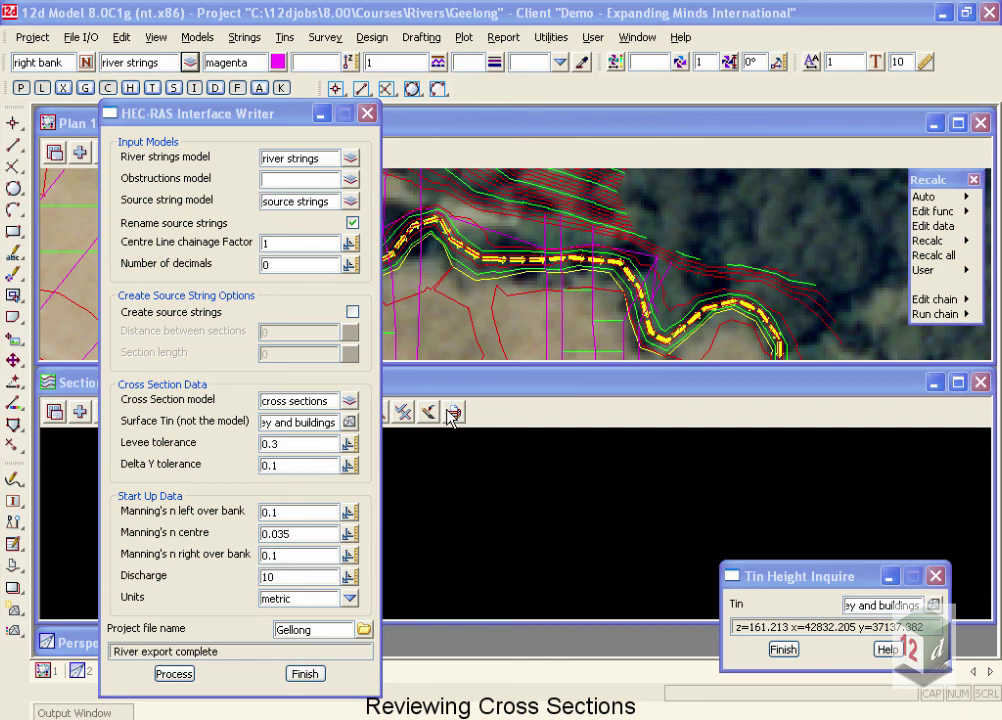
- Close the HEC-RAS writer and profile source string SECT 1-603 in Section 3
{"action": "left_click", "coordinate": [314, 675]}
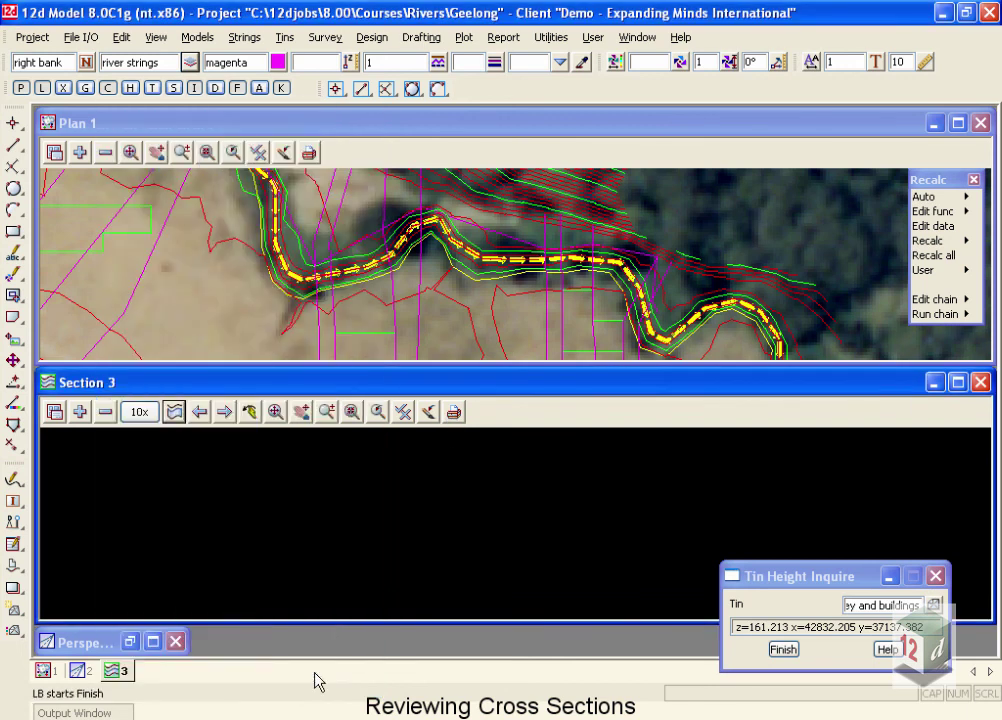
{"action": "left_click", "coordinate": [174, 413]}
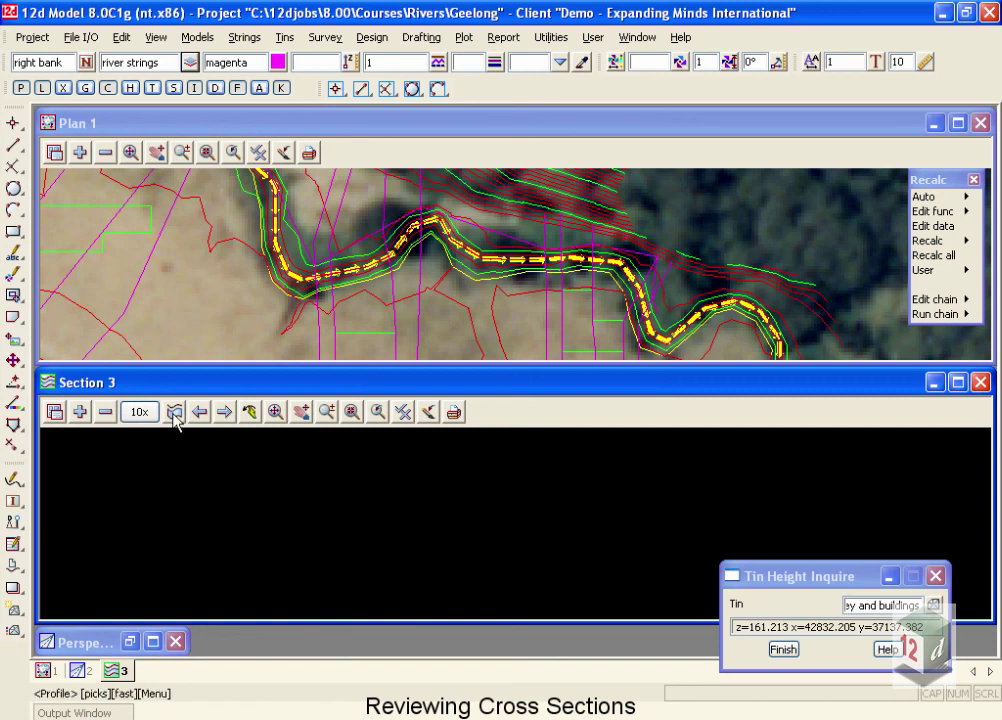
{"action": "left_click", "coordinate": [146, 266]}
{"action": "middle_click", "coordinate": [147, 268]}
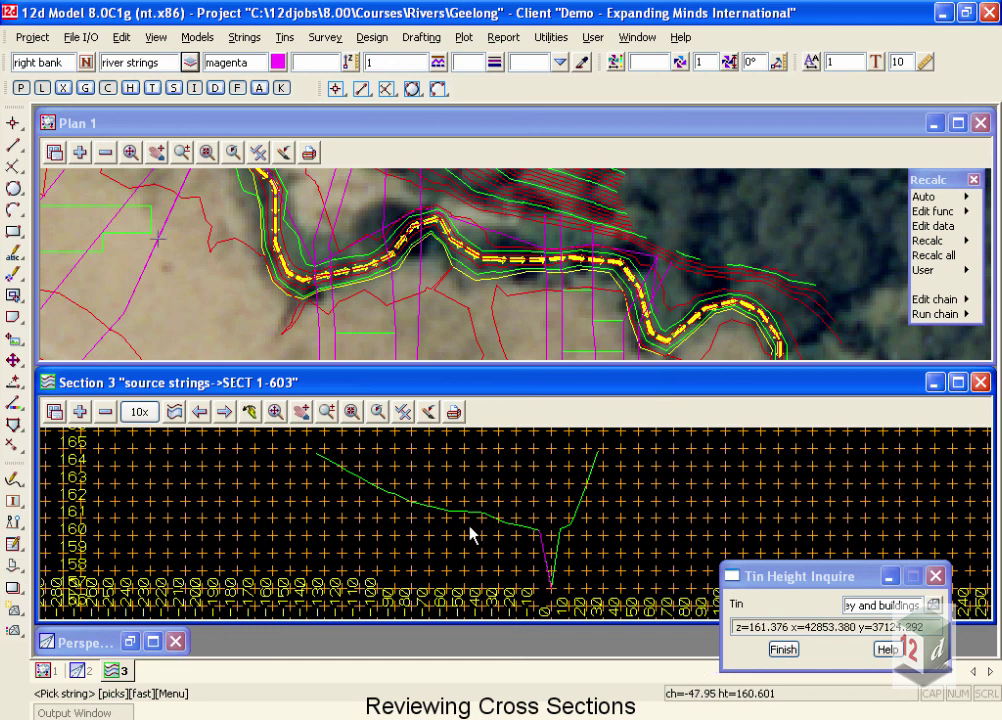
- Add the 'cross sections' model to Section 3 to overlay the SECT 1-603 profile
{"action": "left_click", "coordinate": [79, 411]}
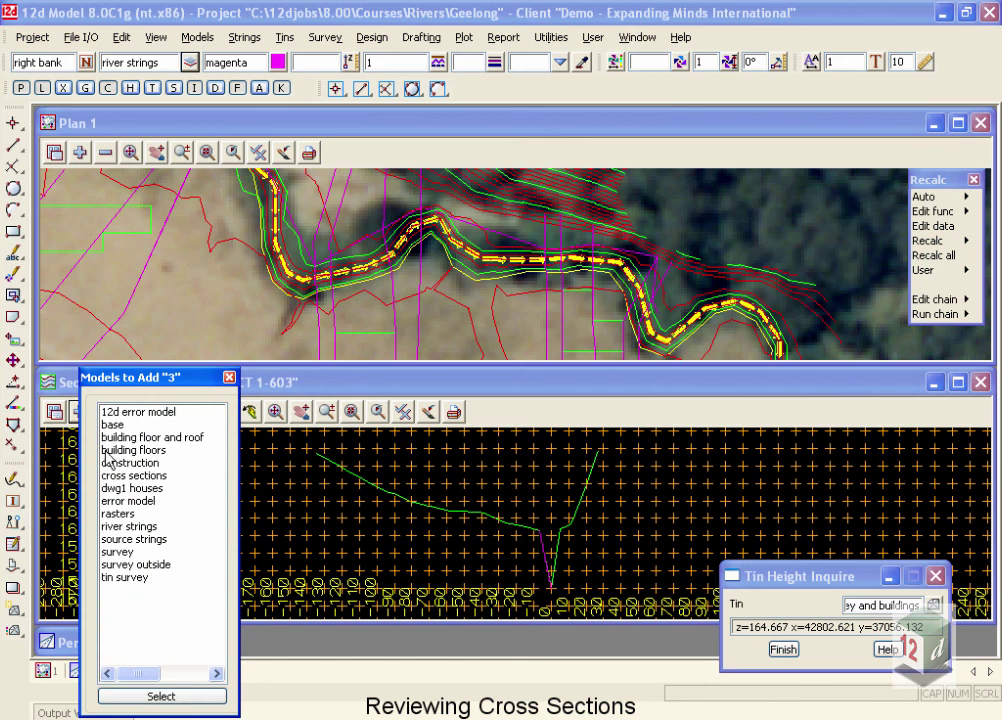
{"action": "double_click", "coordinate": [123, 478]}
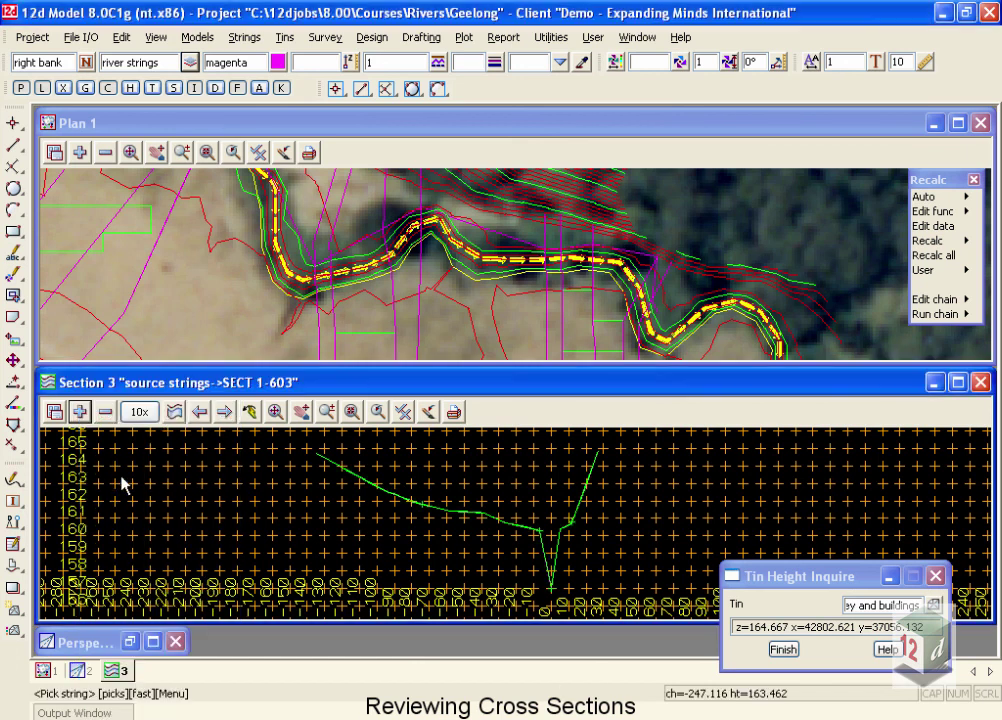
{"action": "scroll", "coordinate": [580, 539], "scroll_direction": "up", "scroll_amount": 2}
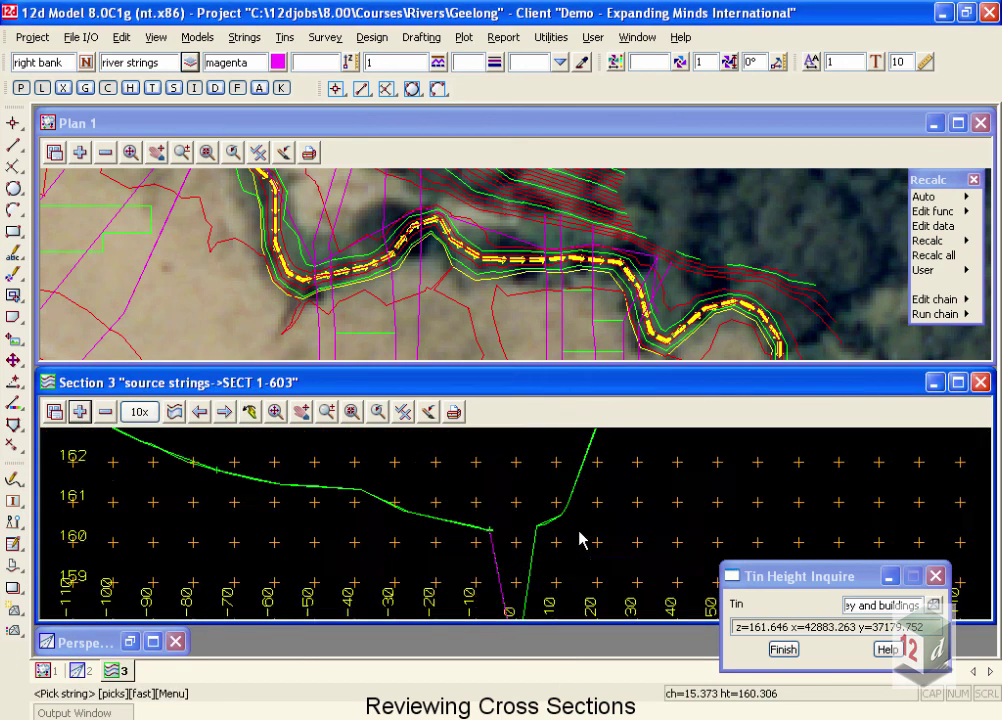
{"action": "scroll", "coordinate": [560, 534], "scroll_direction": "up", "scroll_amount": 4}
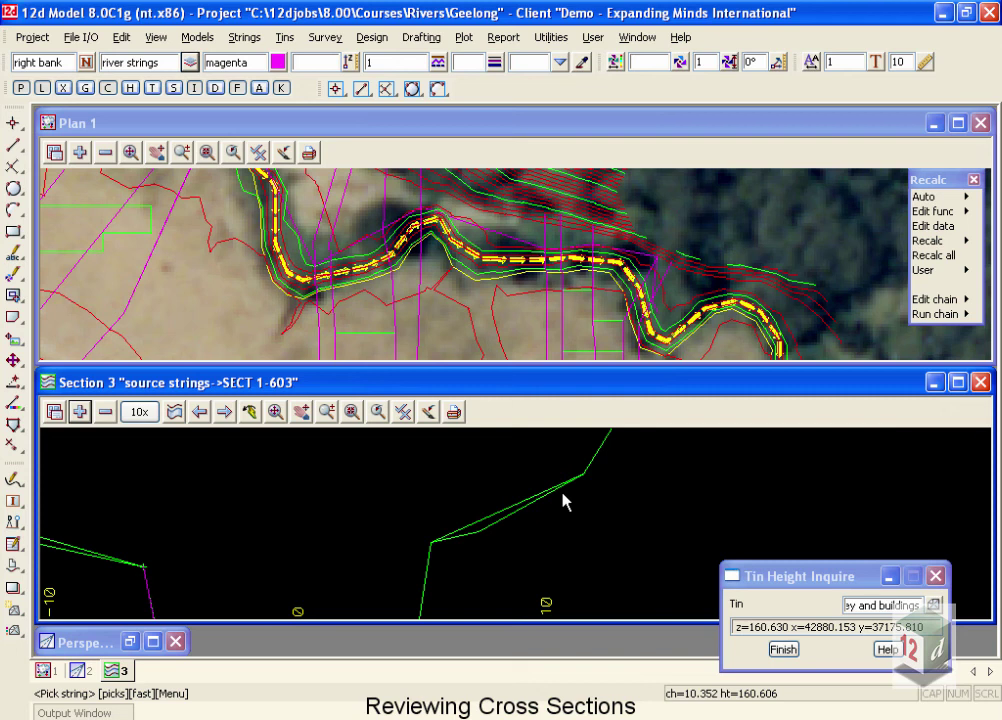
{"action": "scroll", "coordinate": [501, 537], "scroll_direction": "up", "scroll_amount": 1}
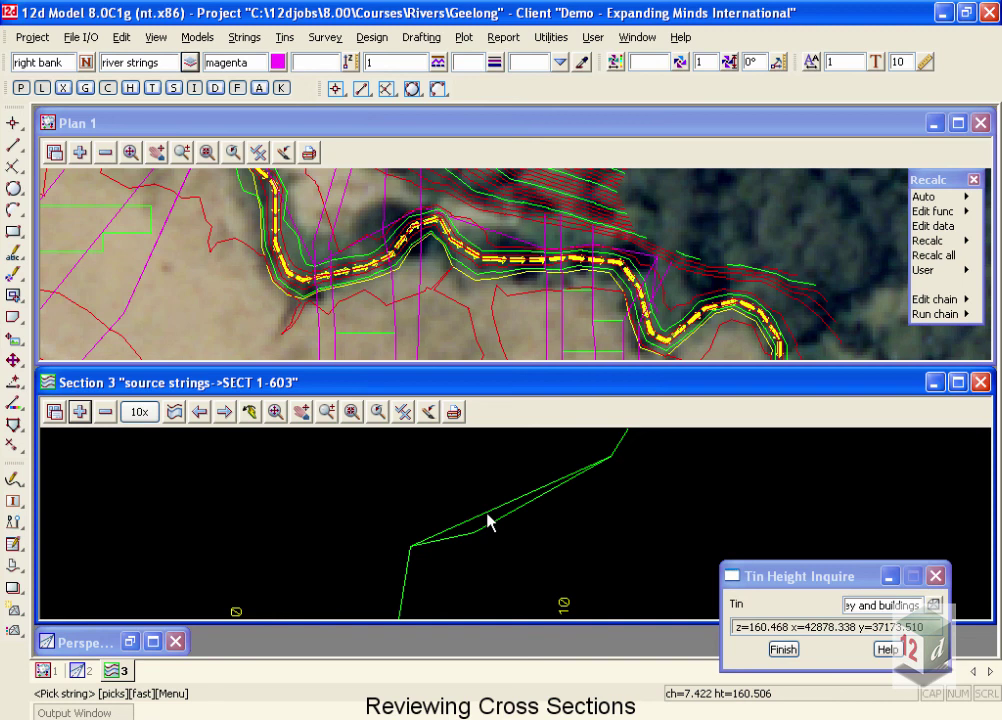
{"action": "scroll", "coordinate": [540, 515], "scroll_direction": "down", "scroll_amount": 3}
{"action": "scroll", "coordinate": [546, 516], "scroll_direction": "down", "scroll_amount": 4}
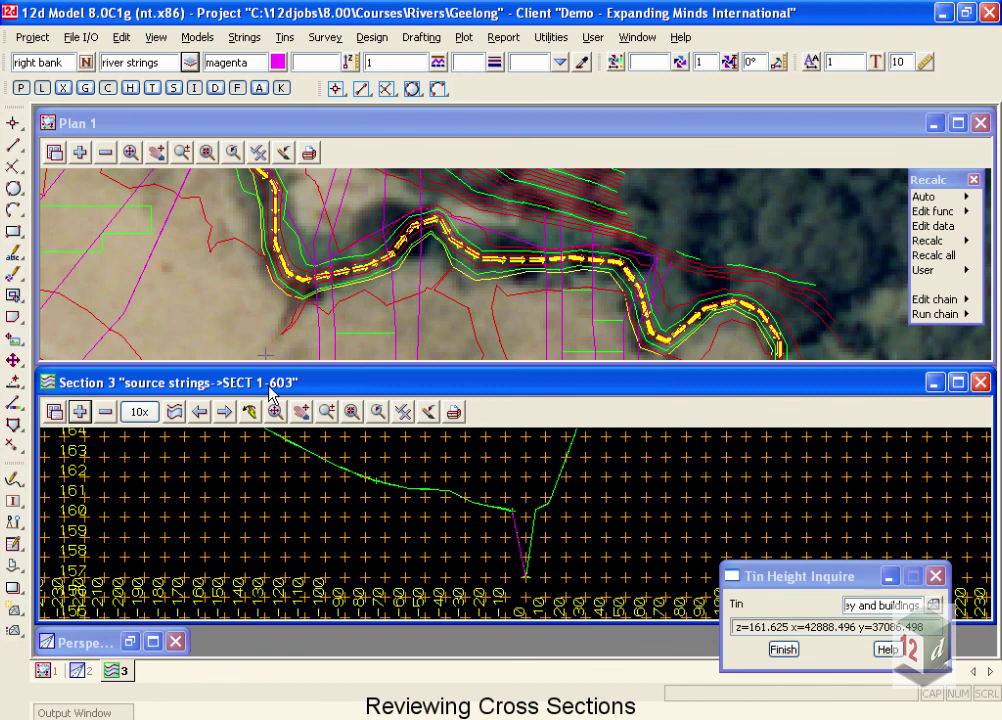
- Zoom Plan 1 out and back in to the far end of the river channel
{"action": "scroll", "coordinate": [380, 296], "scroll_direction": "down", "scroll_amount": 3}
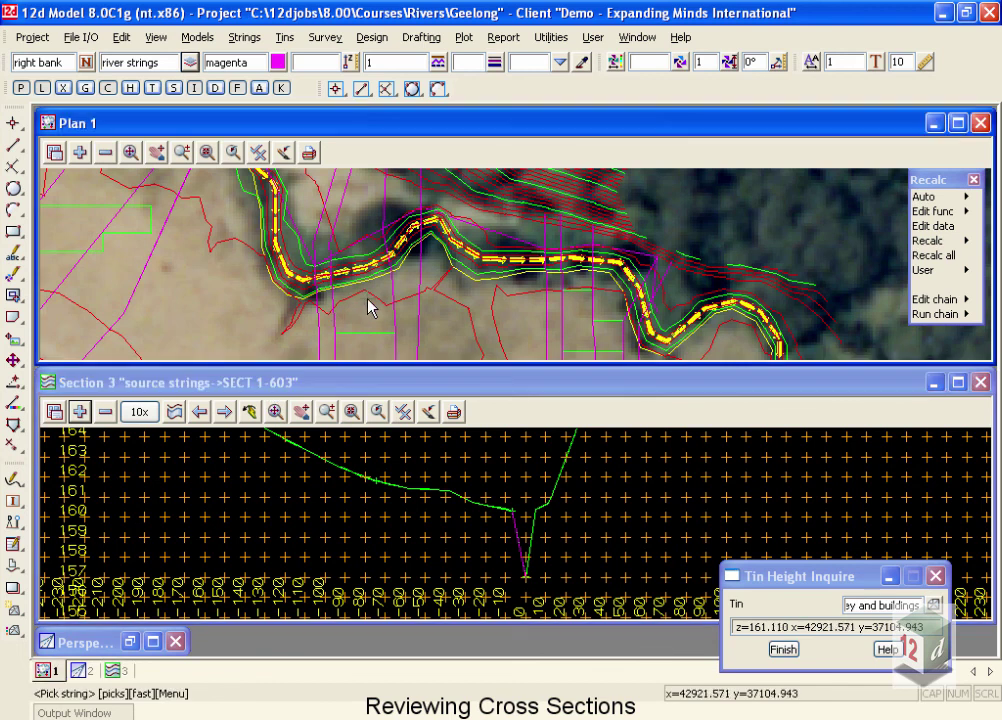
{"action": "scroll", "coordinate": [387, 300], "scroll_direction": "down", "scroll_amount": 3}
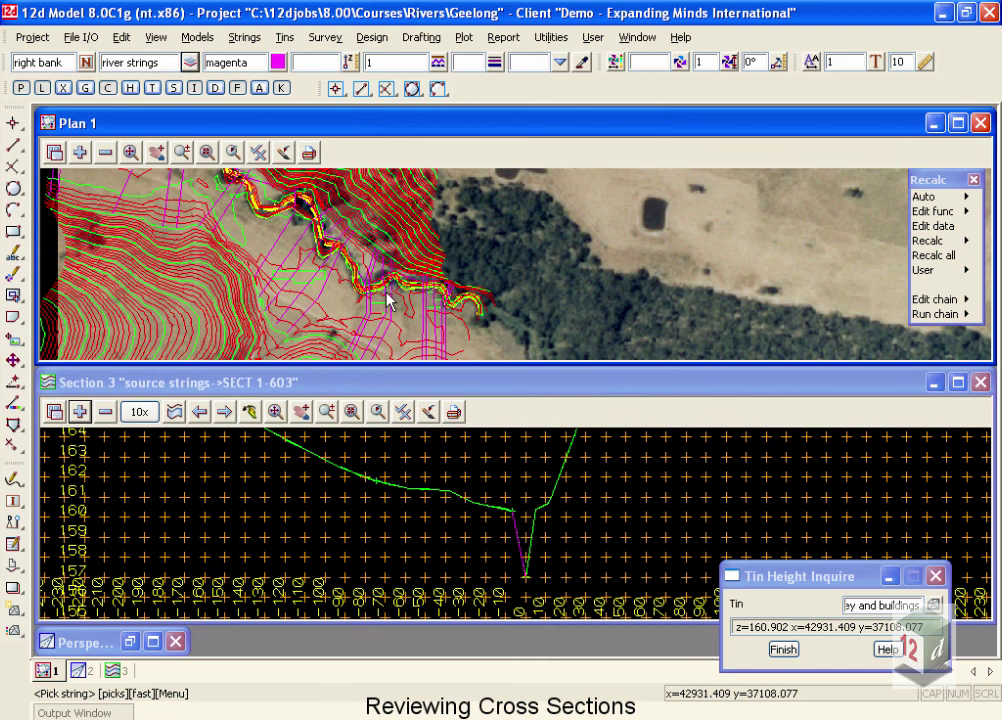
{"action": "scroll", "coordinate": [388, 300], "scroll_direction": "down", "scroll_amount": 3}
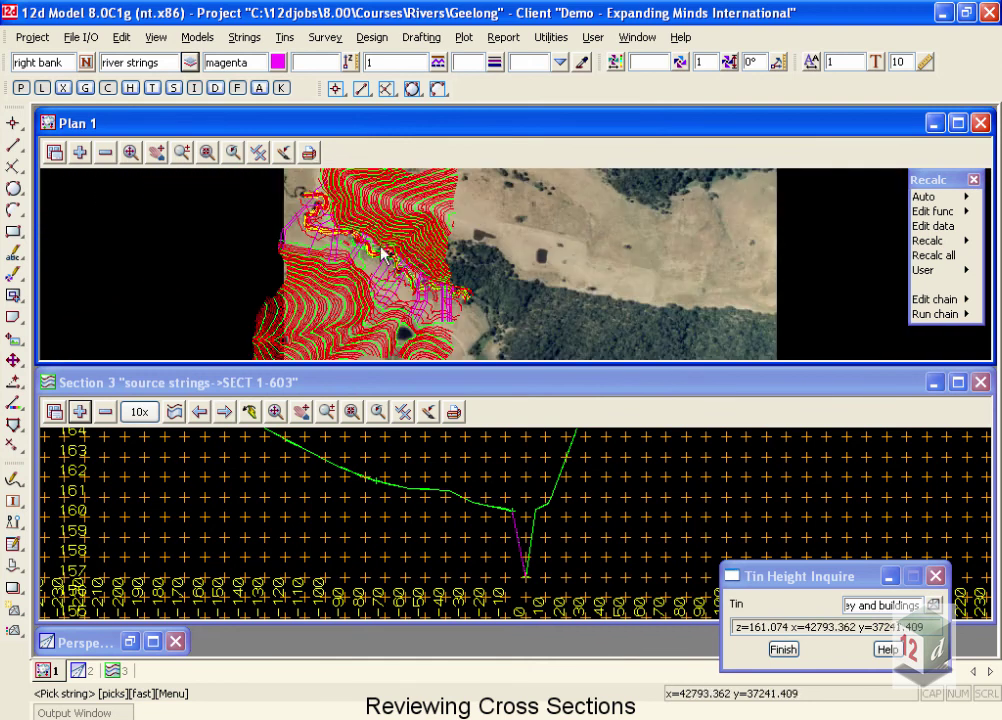
{"action": "scroll", "coordinate": [310, 196], "scroll_direction": "up", "scroll_amount": 4}
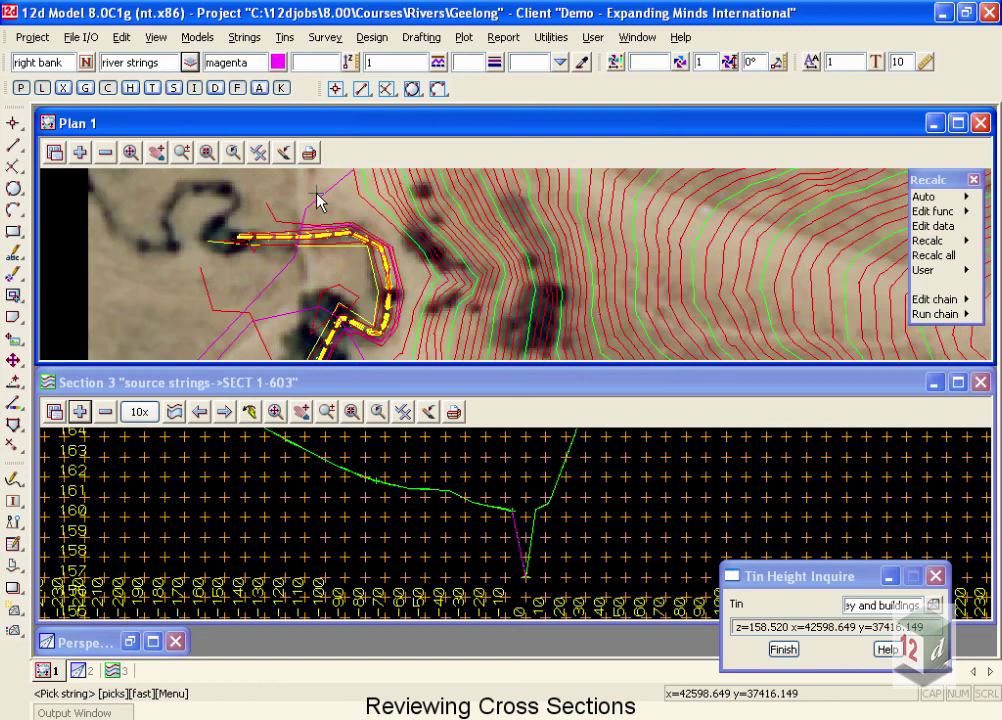
- Profile cross section SECT 1-27 picked from Plan 1 in Section 3
{"action": "left_click", "coordinate": [174, 411]}
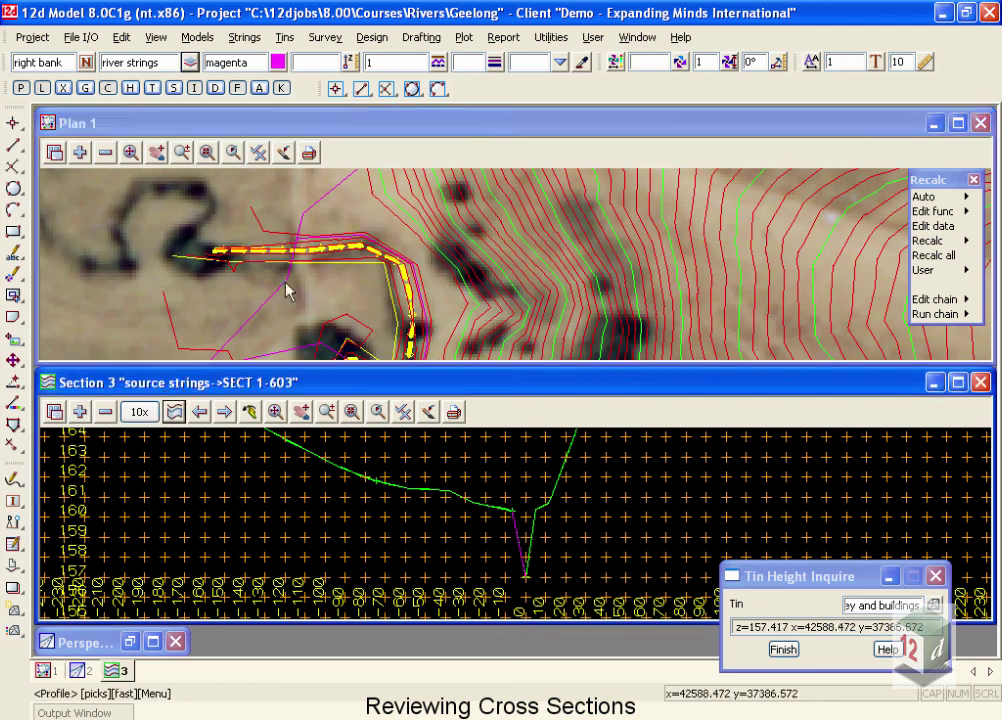
{"action": "left_click", "coordinate": [312, 206]}
{"action": "middle_click", "coordinate": [316, 215]}
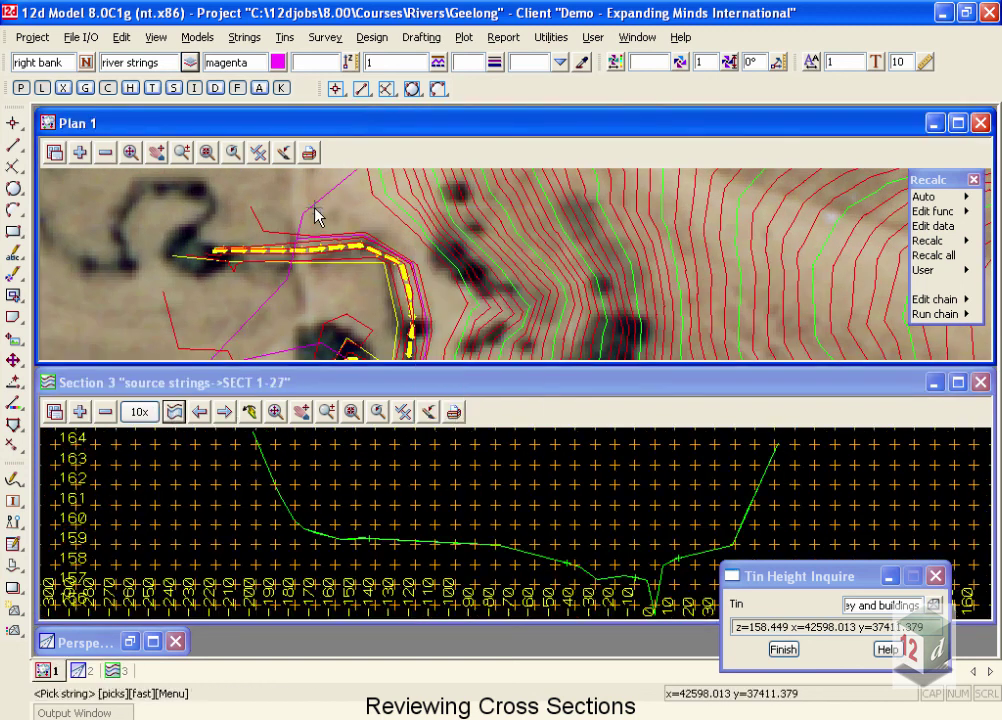
- Step forward through SECT 1-120, 1-250 and 1-295 to reach SECT 1-312
{"action": "left_click", "coordinate": [228, 414]}
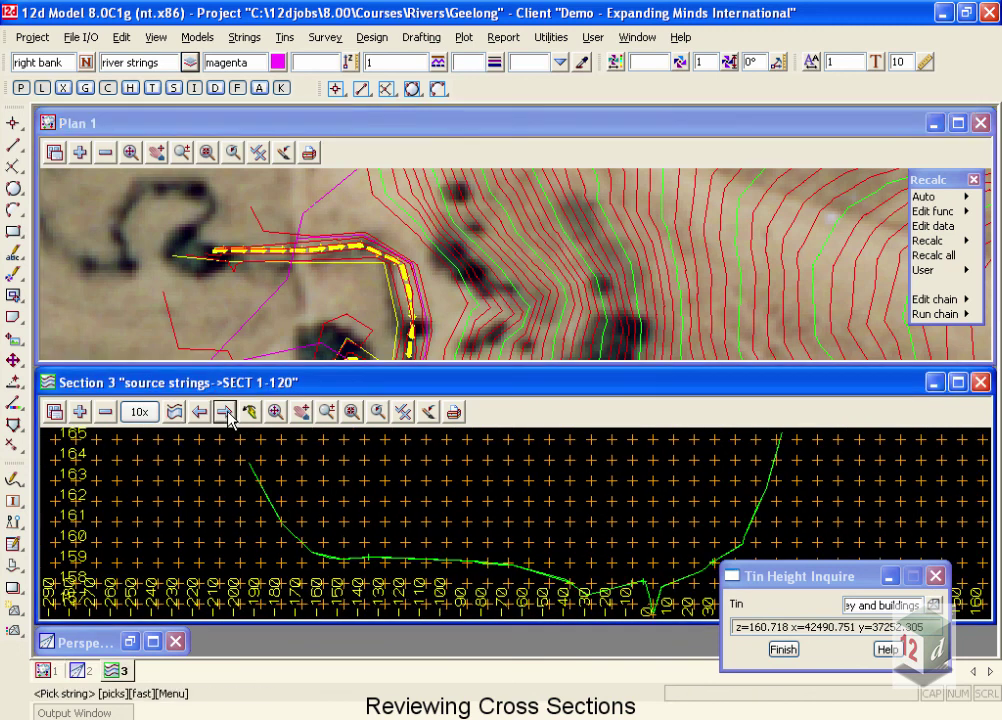
{"action": "scroll", "coordinate": [264, 286], "scroll_direction": "down", "scroll_amount": 2}
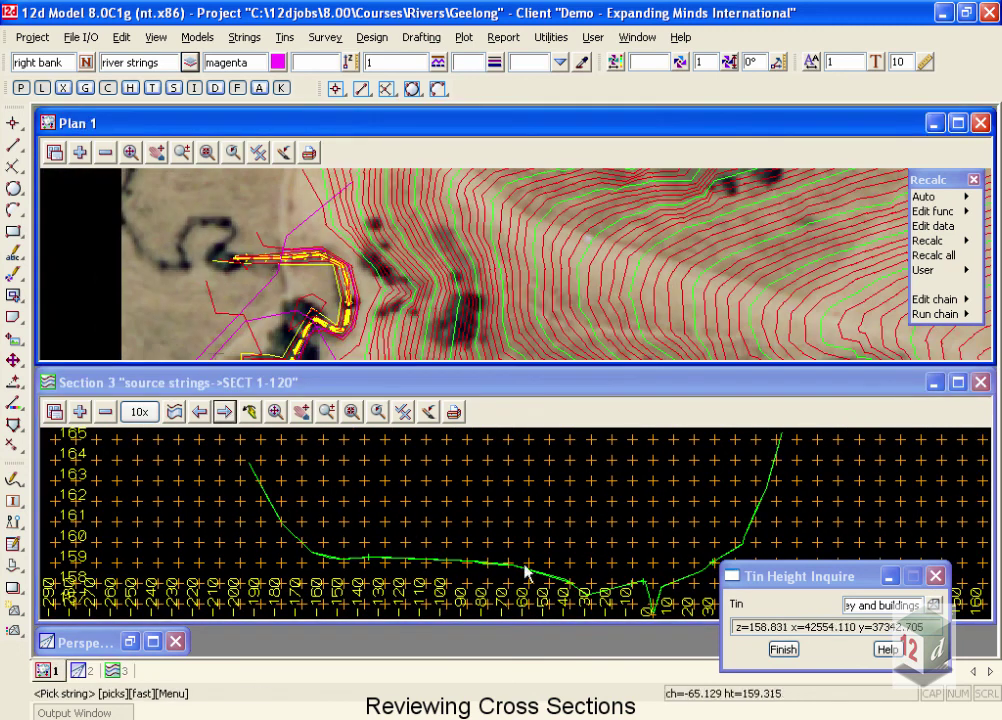
{"action": "scroll", "coordinate": [289, 282], "scroll_direction": "down", "scroll_amount": 1}
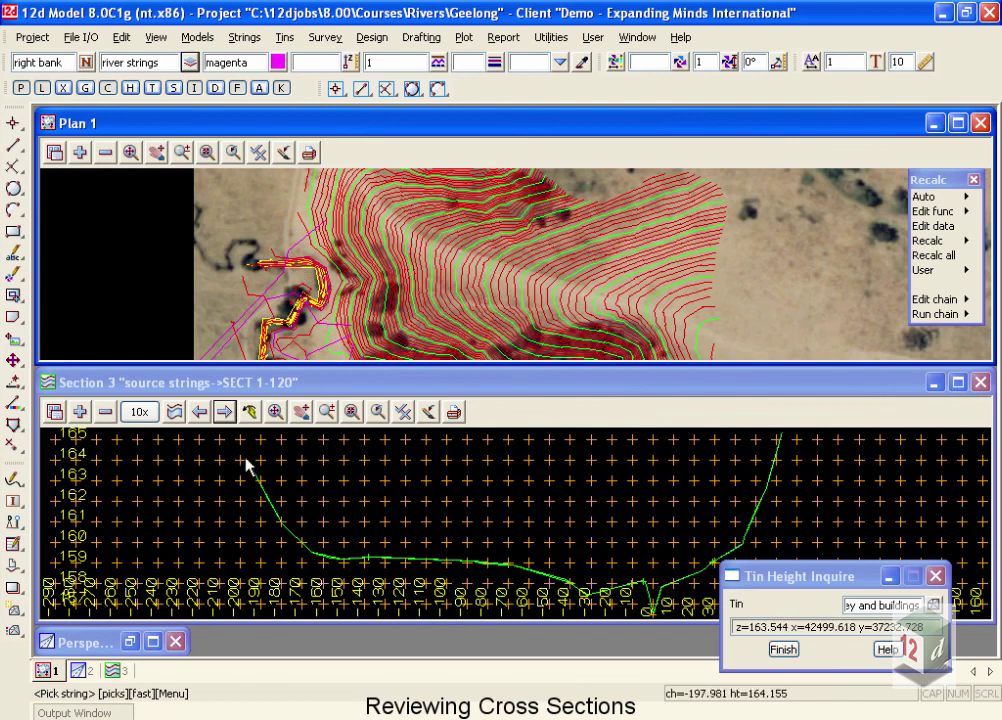
{"action": "left_click", "coordinate": [205, 412]}
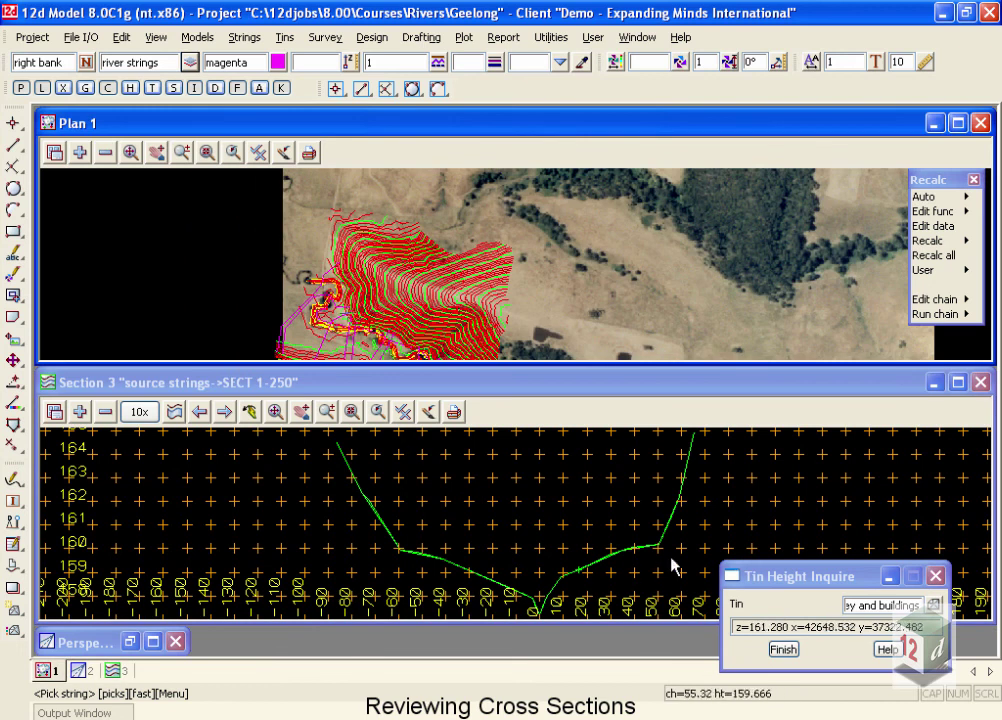
{"action": "left_click", "coordinate": [225, 412]}
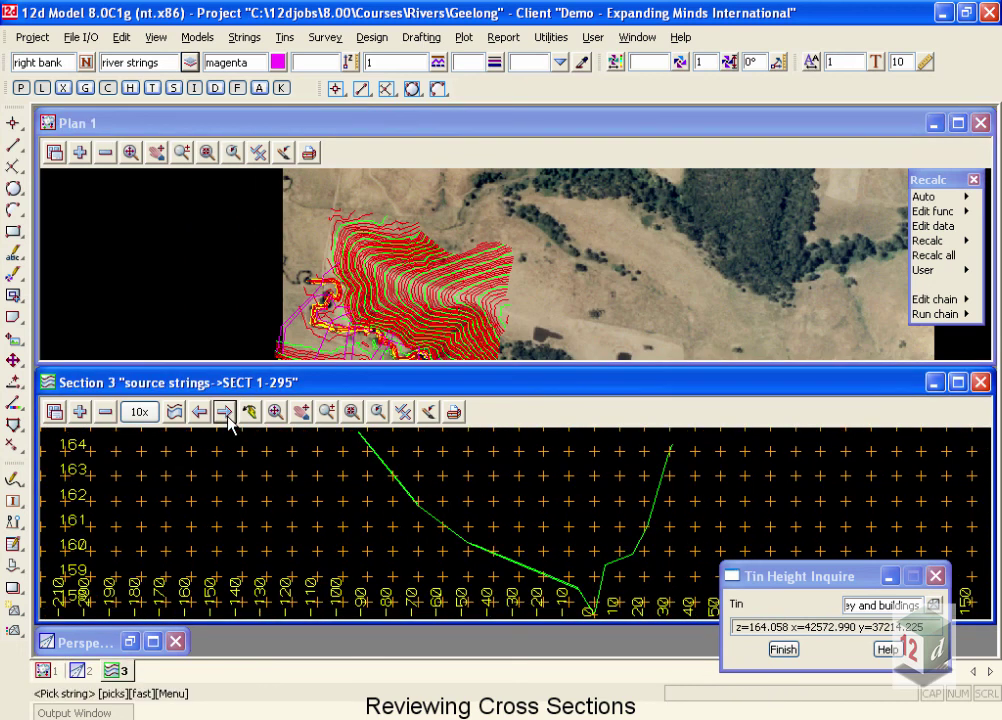
{"action": "left_click", "coordinate": [225, 412]}
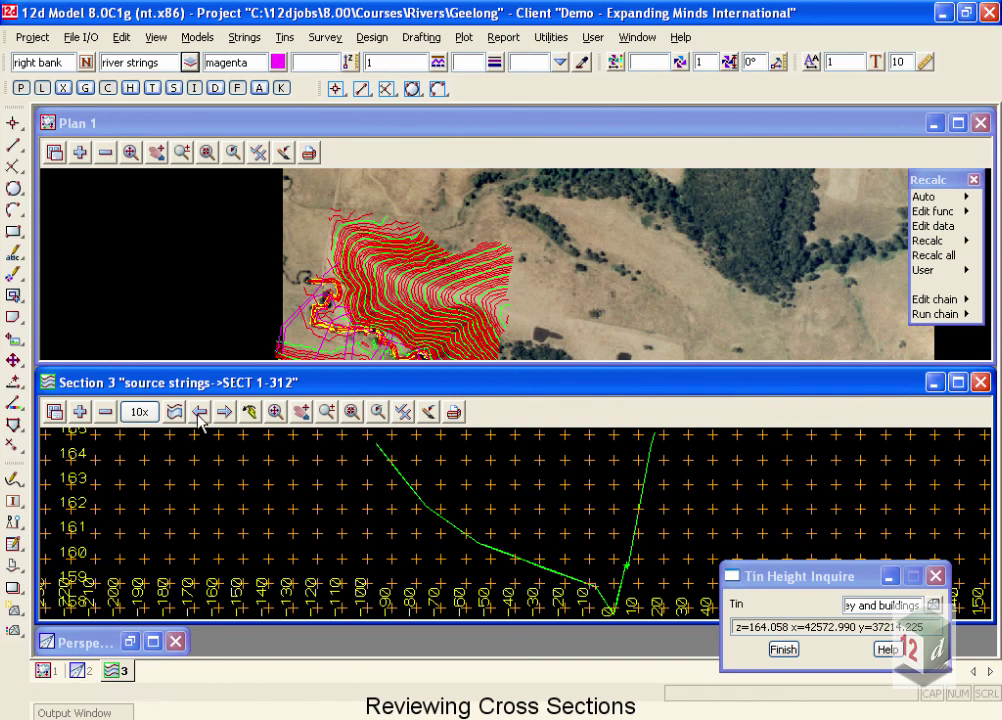